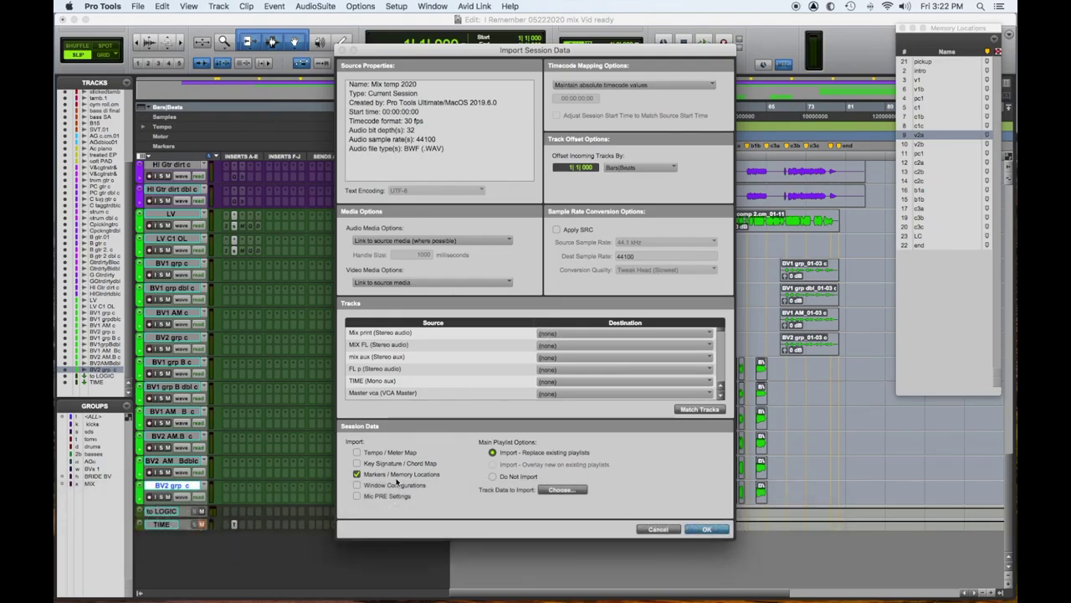
Step: Import all tracks of the Mix temp 2020 session as new tracks, together with its markers and memory locations
key("super+a")
left_click(628, 369)
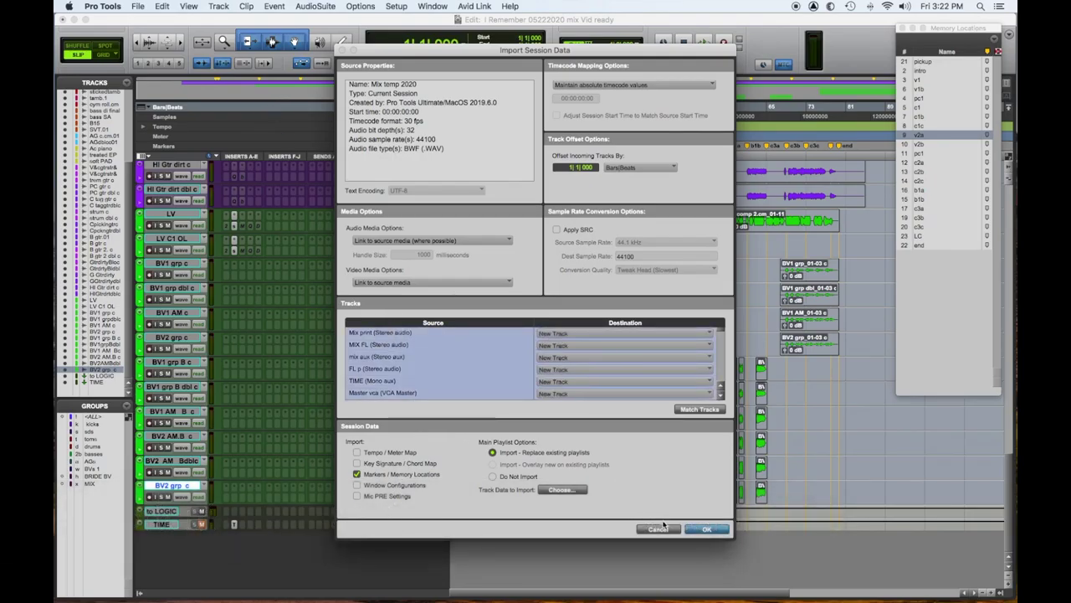
left_click(705, 528)
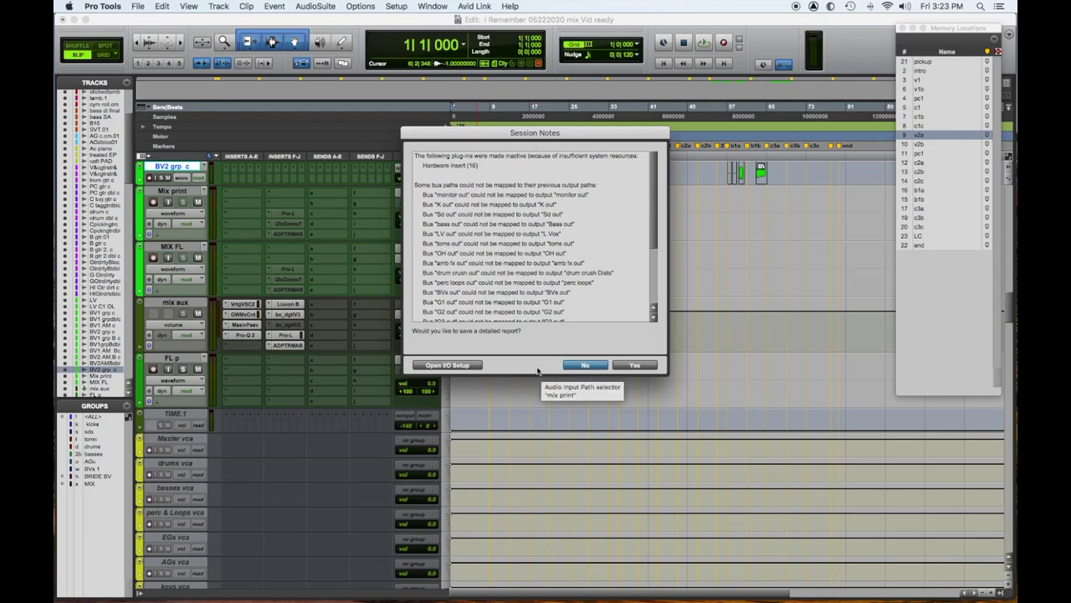
Step: Import the I/O settings from Mix temp 2020.ptx into I/O Setup, keeping the unused busses
left_click(448, 365)
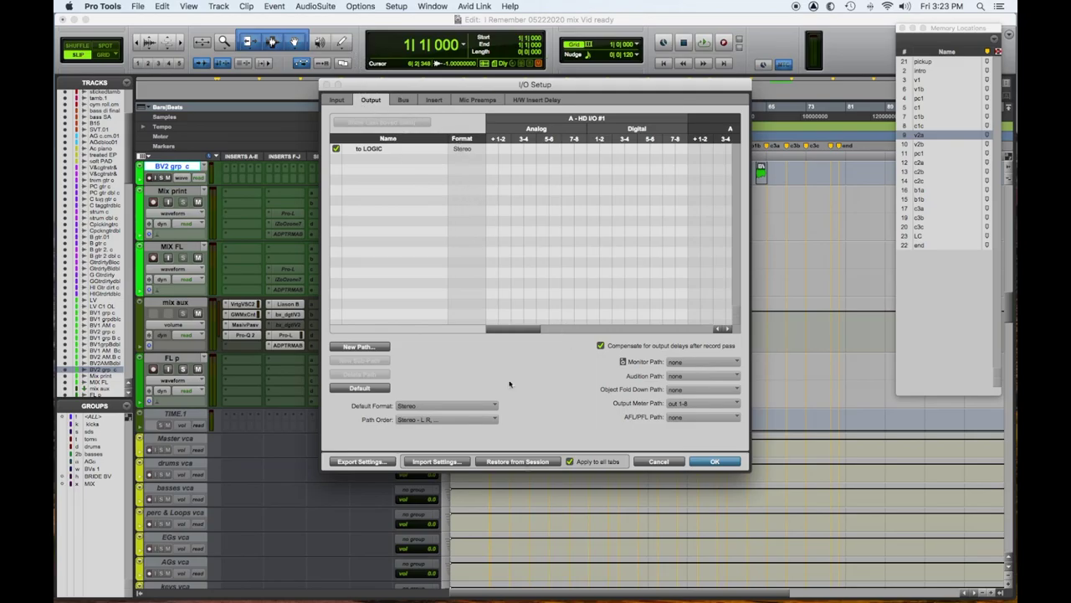
left_click(436, 461)
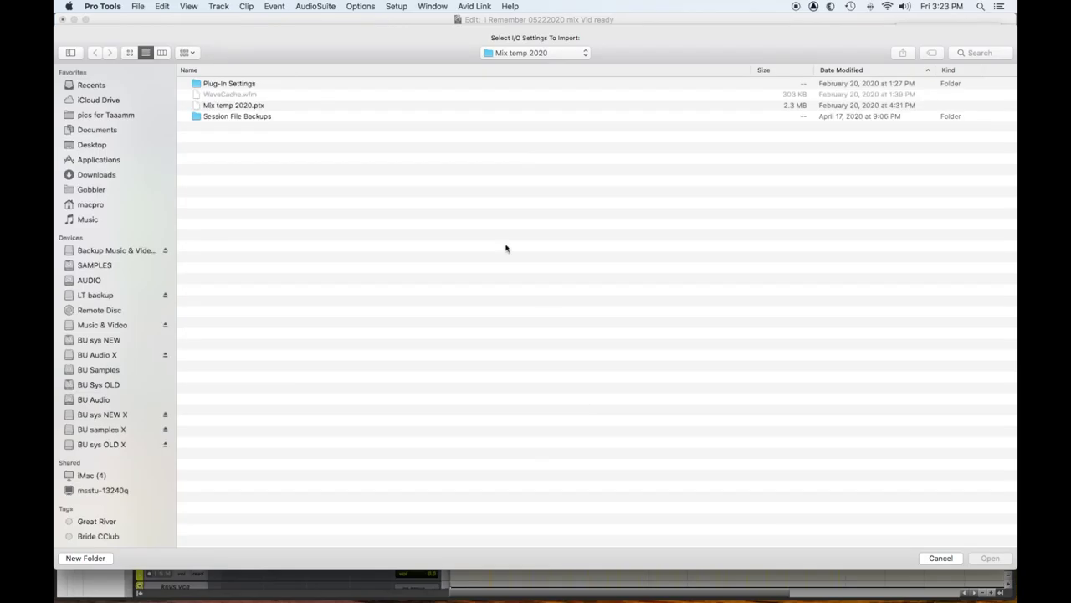
left_click(259, 110)
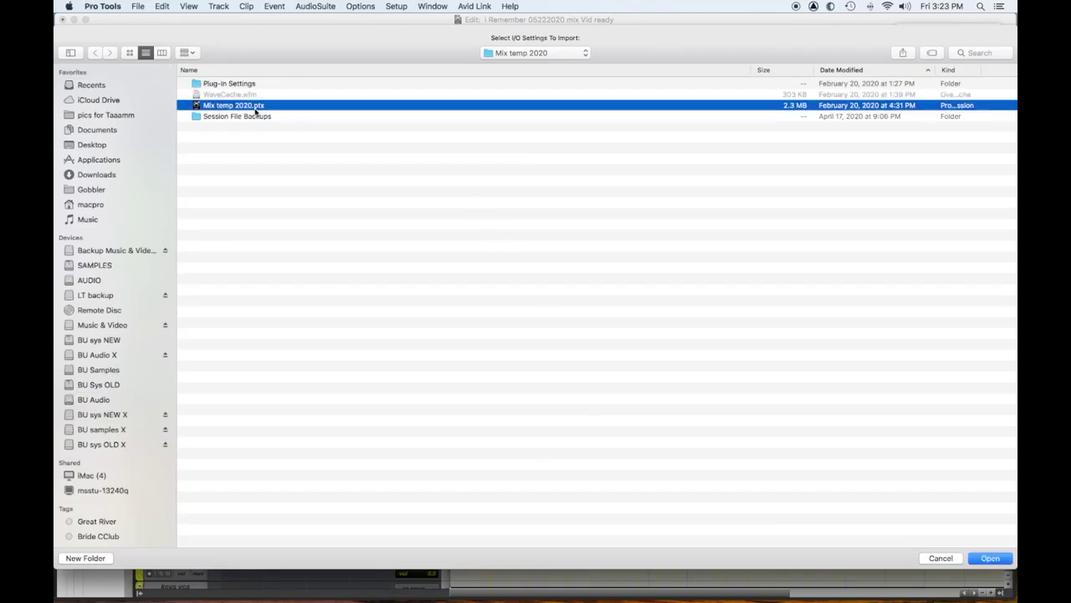
left_click(990, 557)
left_click(620, 256)
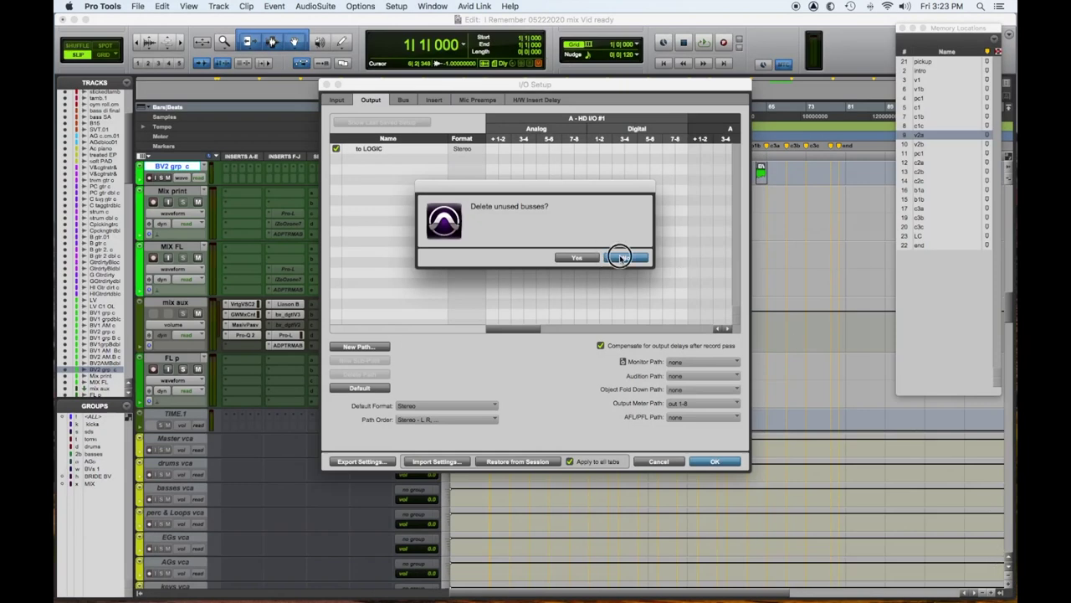
Step: Delete the input paths from API 1 through TB, leaving only the Burl input
scroll(397, 247, "down", 5)
scroll(396, 231, "up", 2)
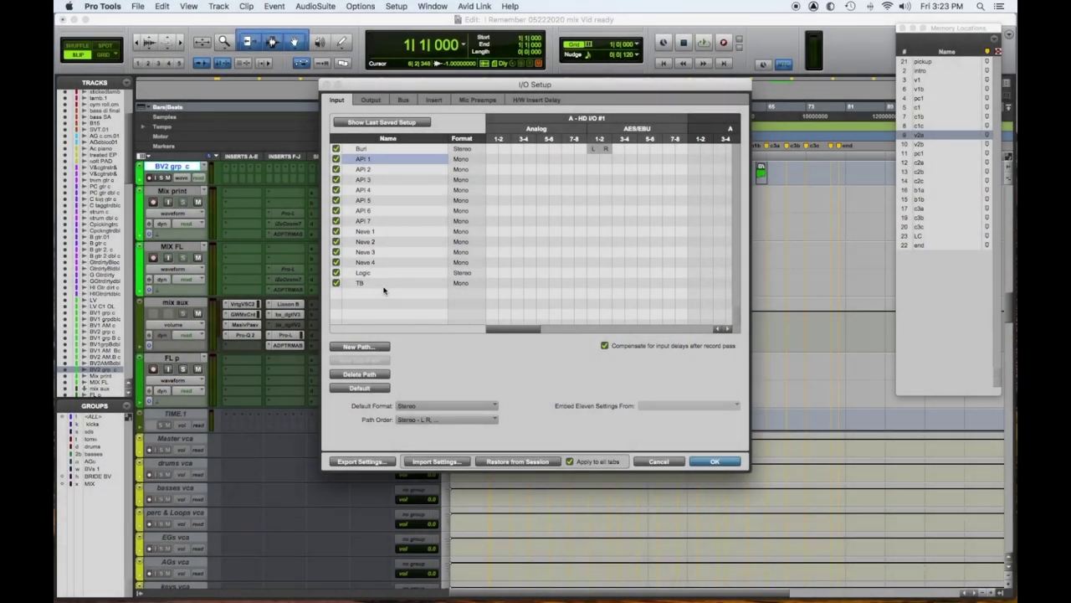
left_click(384, 289, "shift")
key("BackSpace")
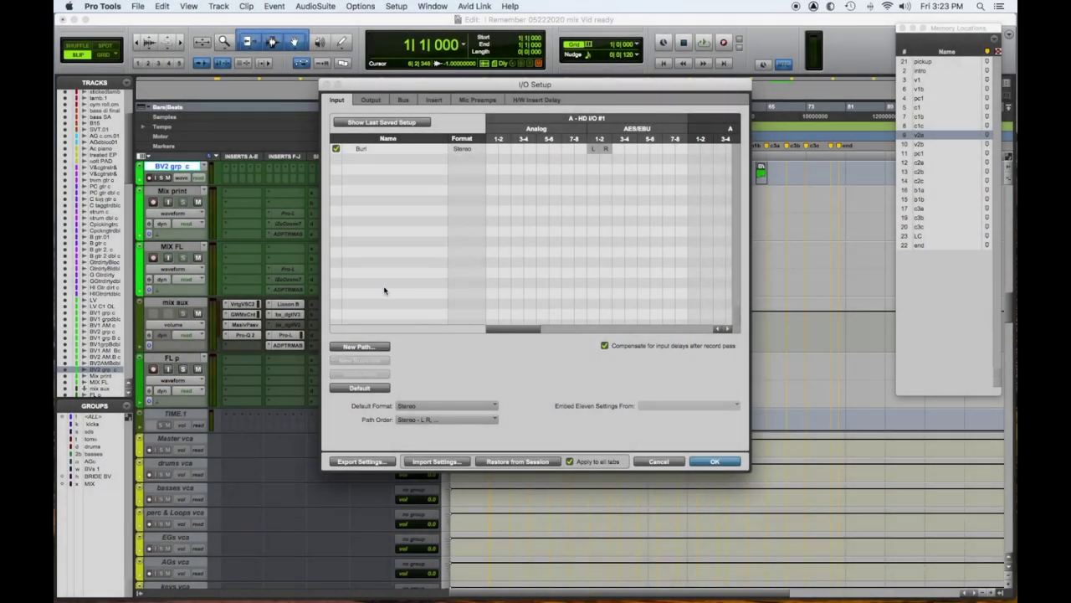
Step: Review the bus paths and their output mappings in I/O Setup and apply the setup
left_click(371, 100)
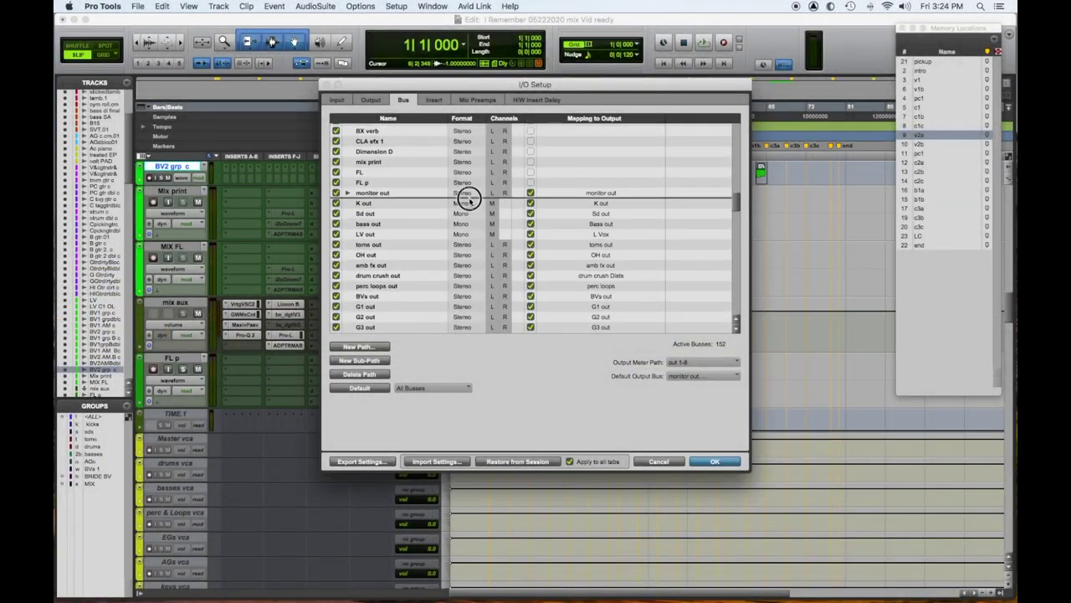
scroll(448, 264, "up", 5)
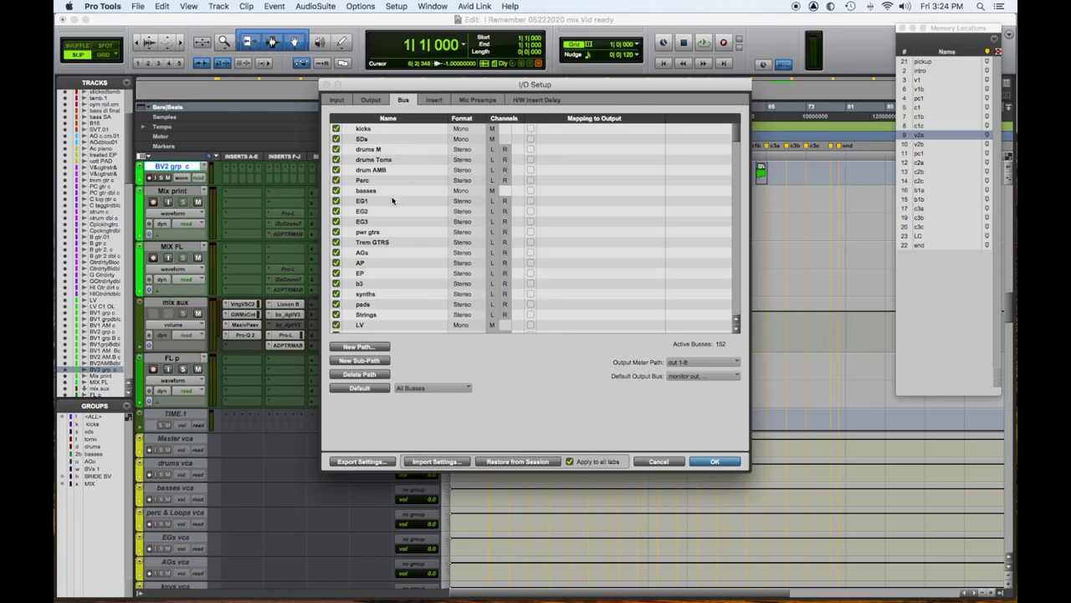
scroll(405, 223, "down", 4)
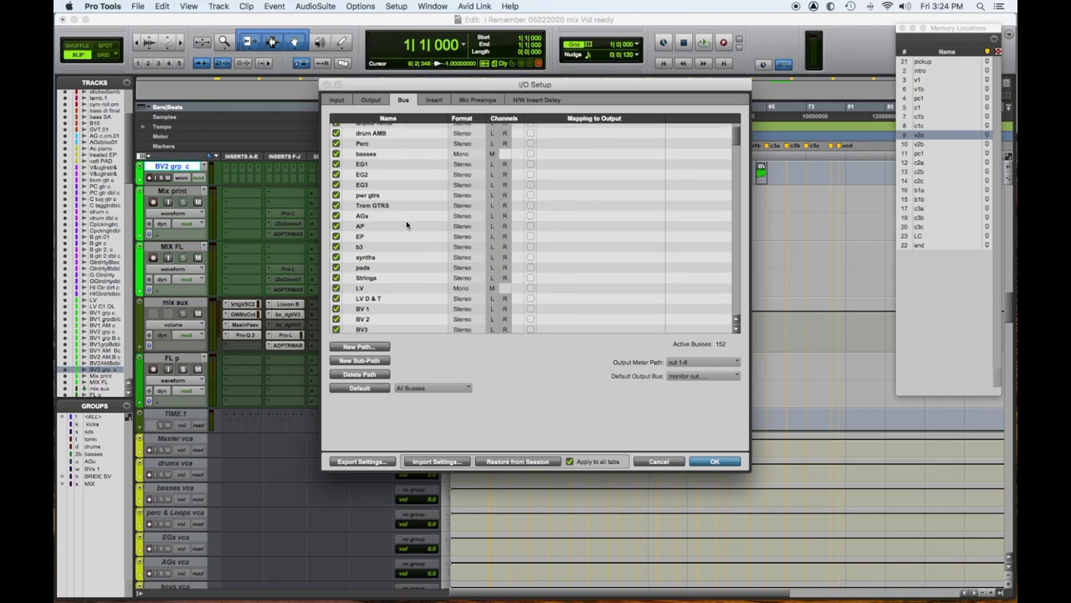
scroll(406, 220, "down", 10)
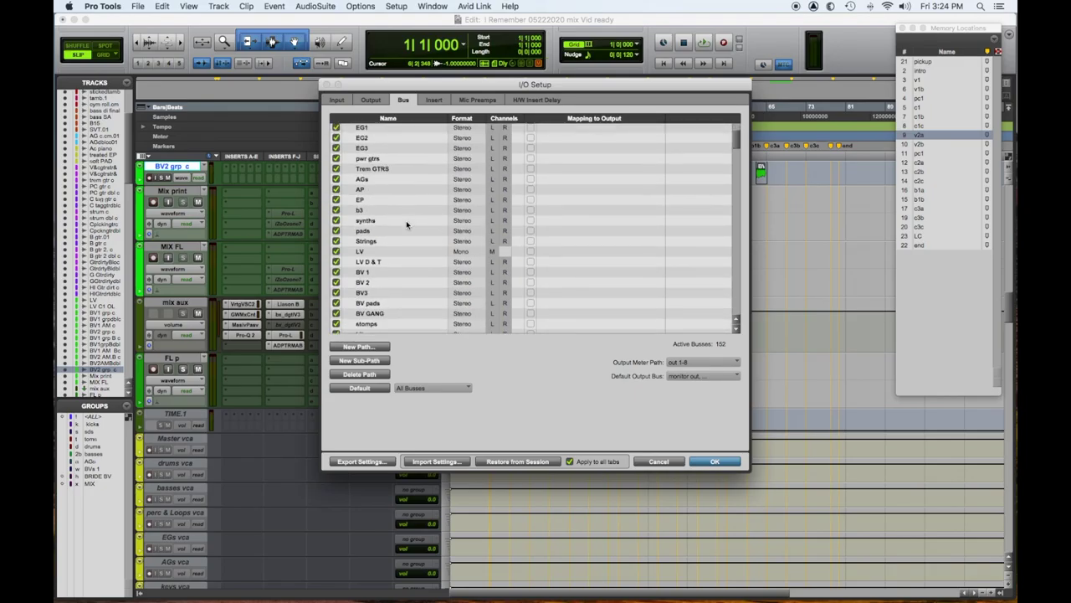
scroll(400, 257, "up", 13)
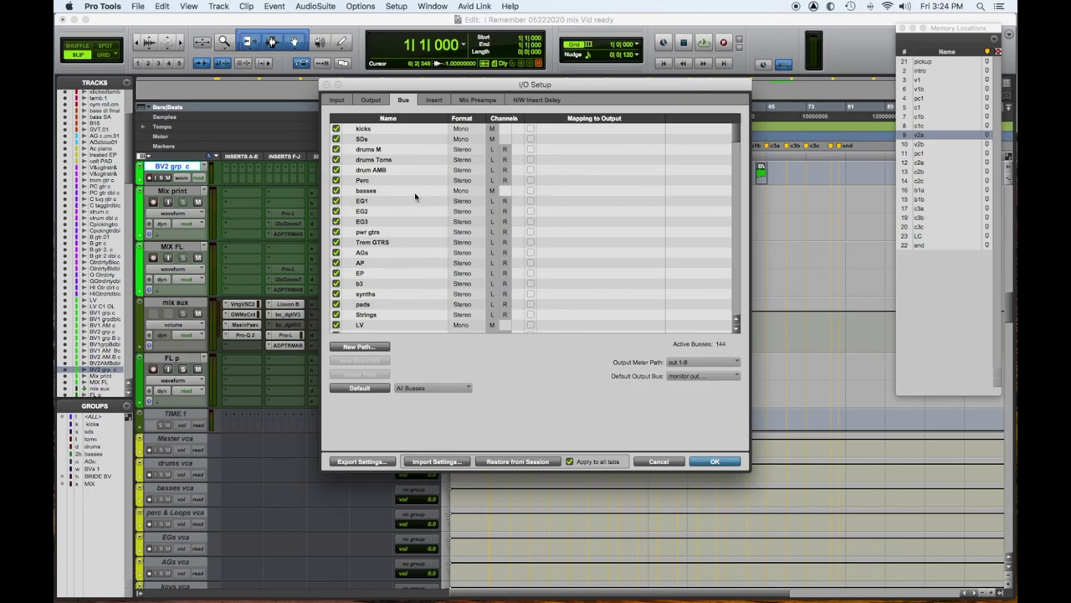
key("Return")
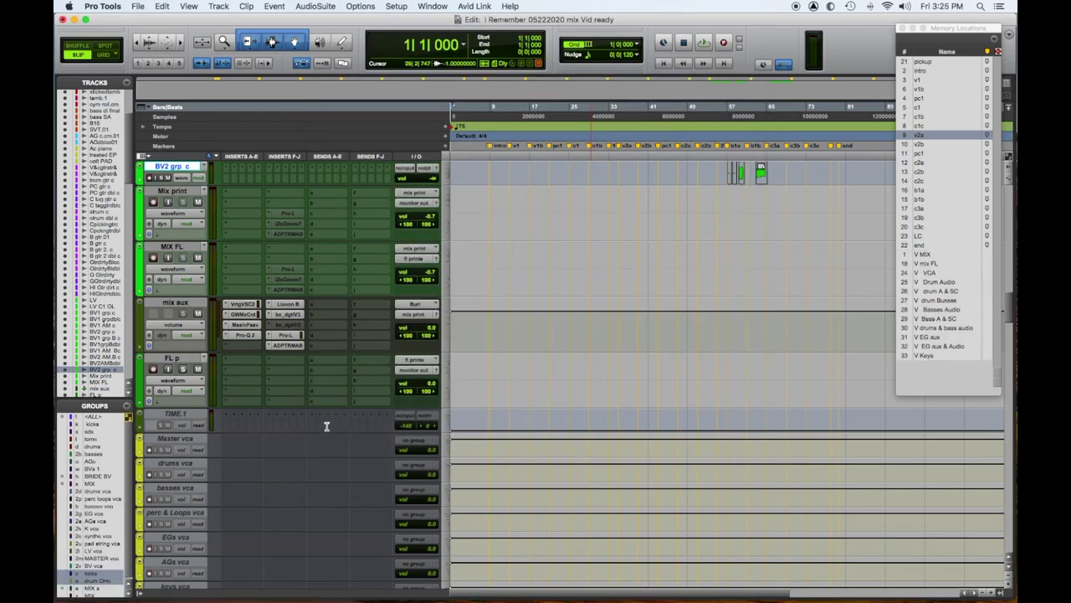
Step: Move the imported tracks from Mix print through BV GANGs to directly below the IRMIXFINALFIN track
scroll(294, 393, "up", 3)
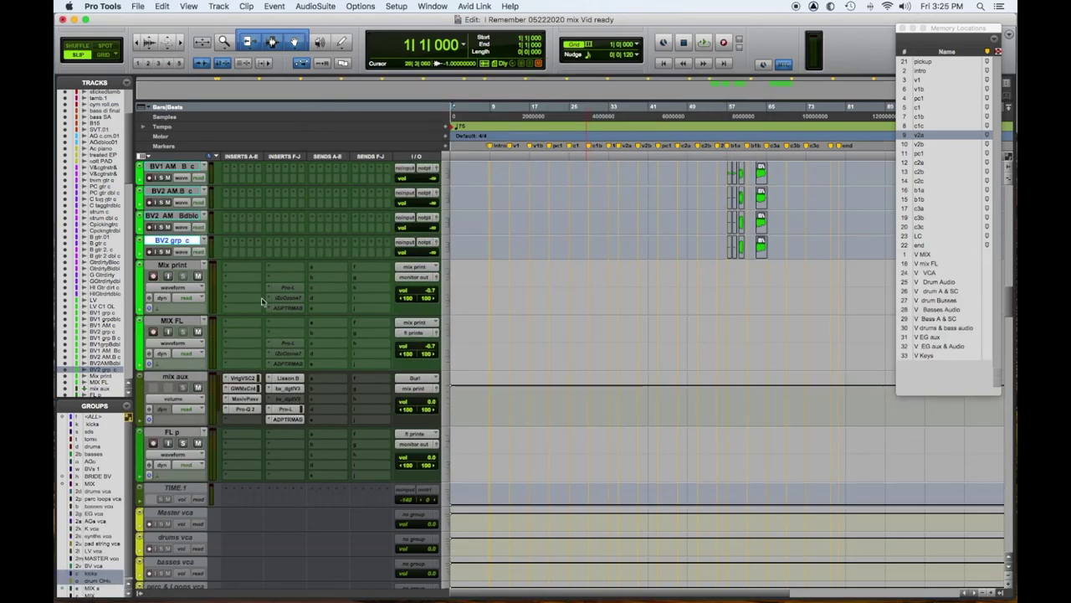
left_click(187, 269)
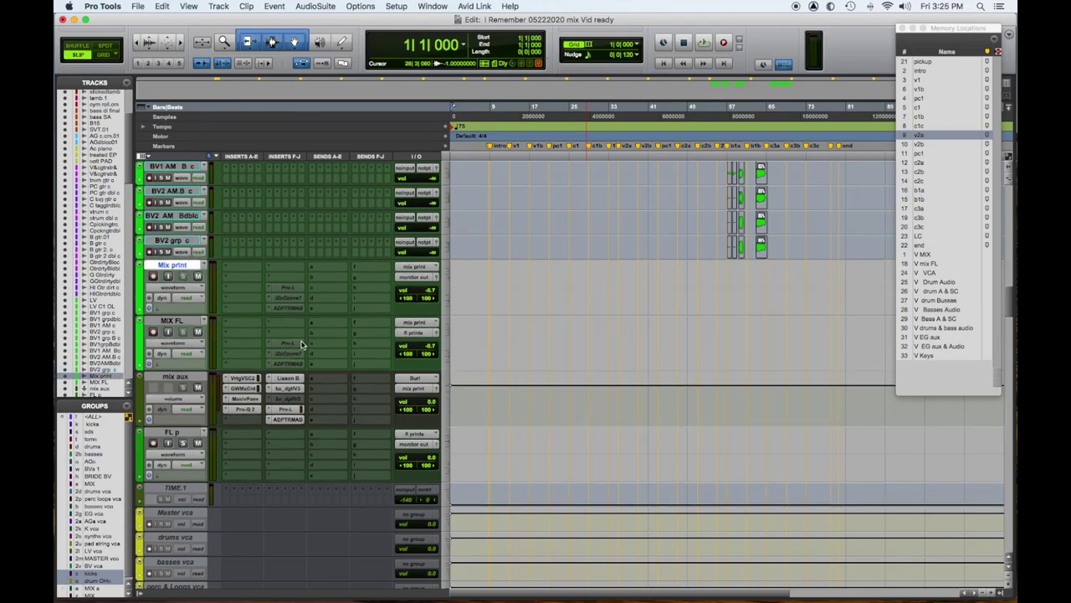
scroll(302, 343, "down", 5)
scroll(301, 346, "down", 10)
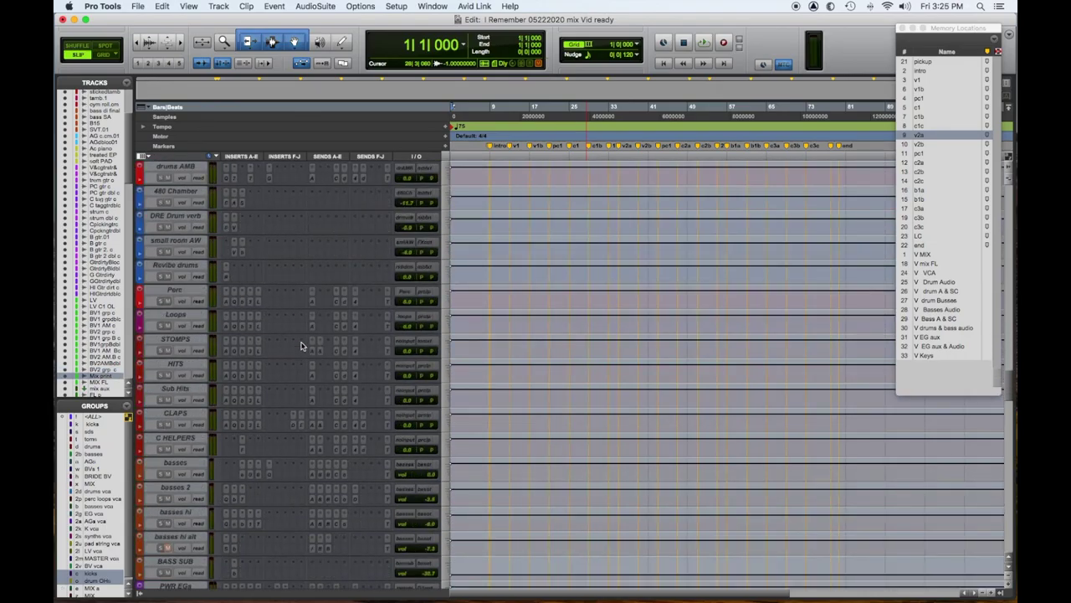
scroll(301, 346, "down", 9)
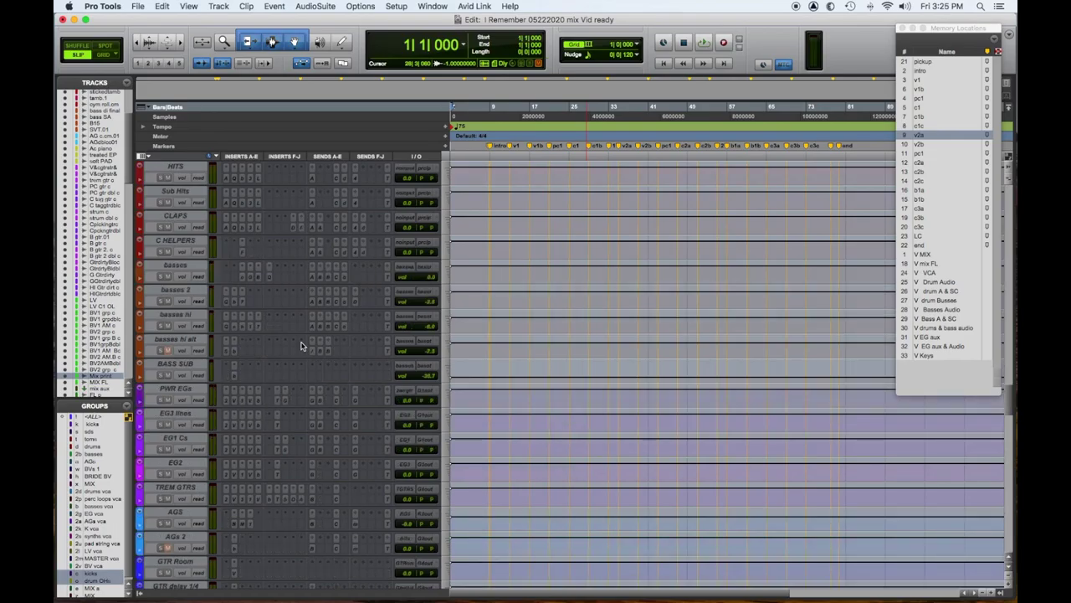
scroll(302, 347, "down", 1)
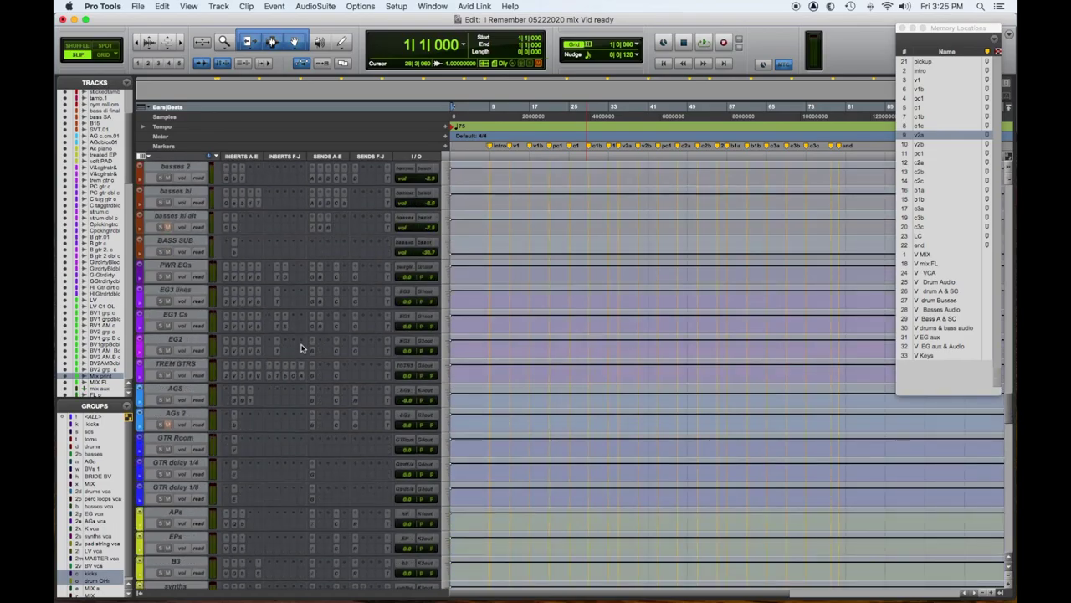
scroll(302, 348, "down", 5)
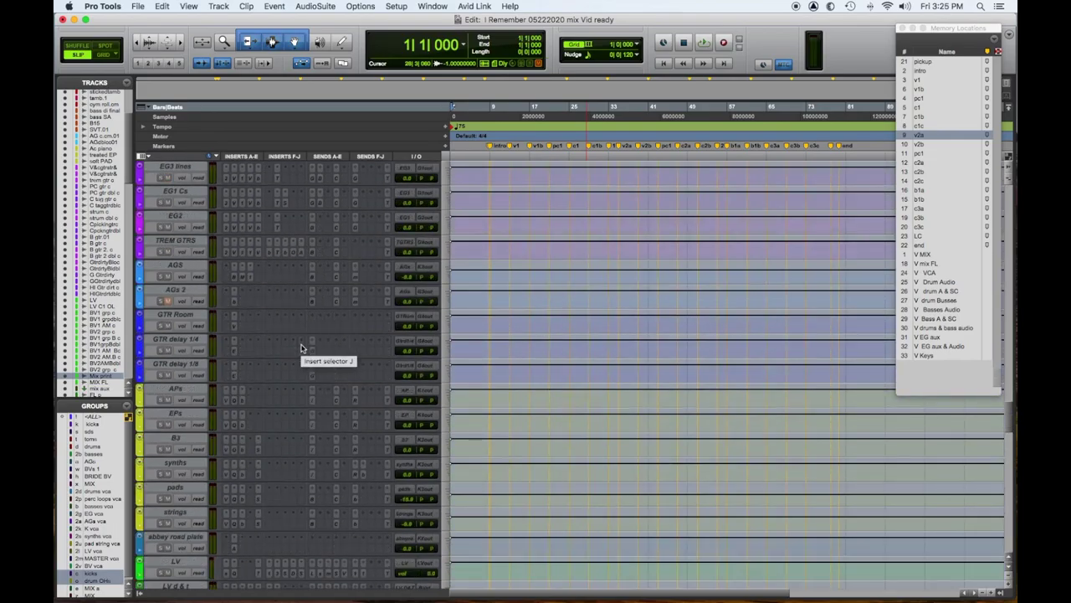
scroll(302, 348, "down", 11)
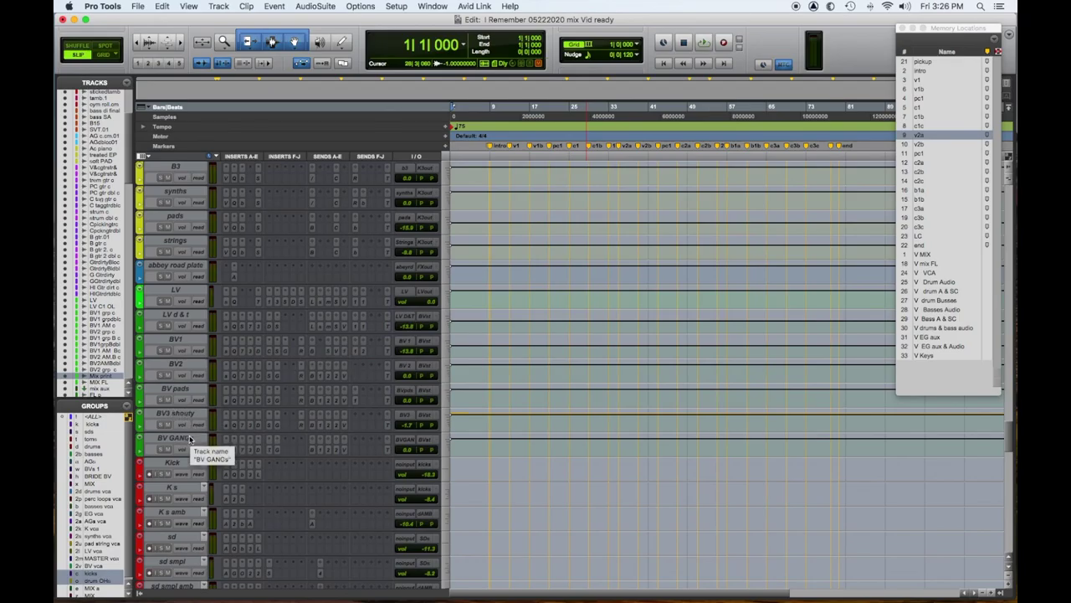
left_click(190, 439)
scroll(293, 388, "up", 13)
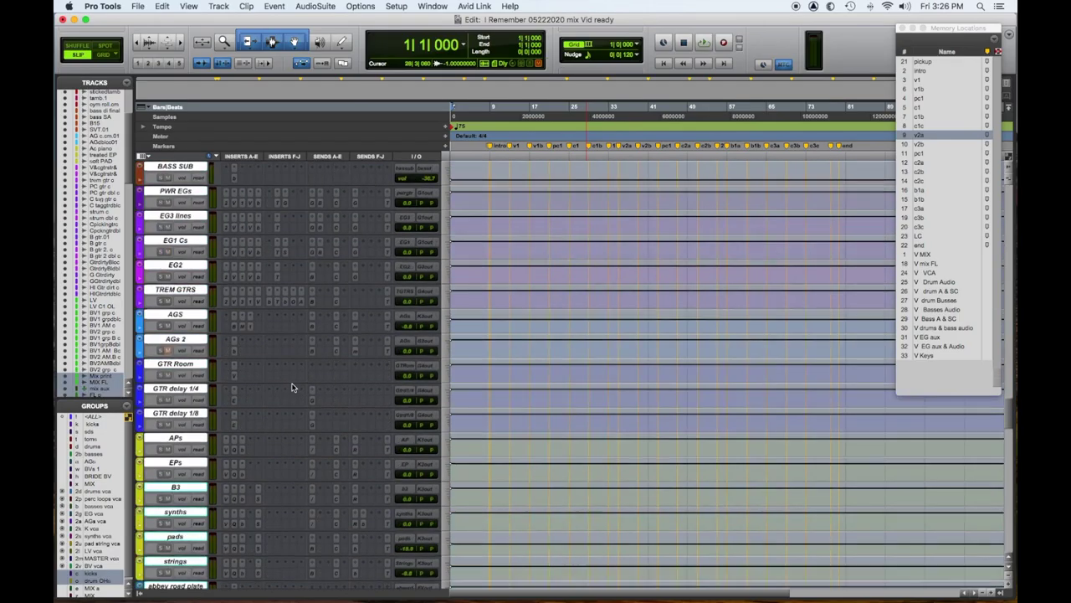
scroll(292, 387, "up", 15)
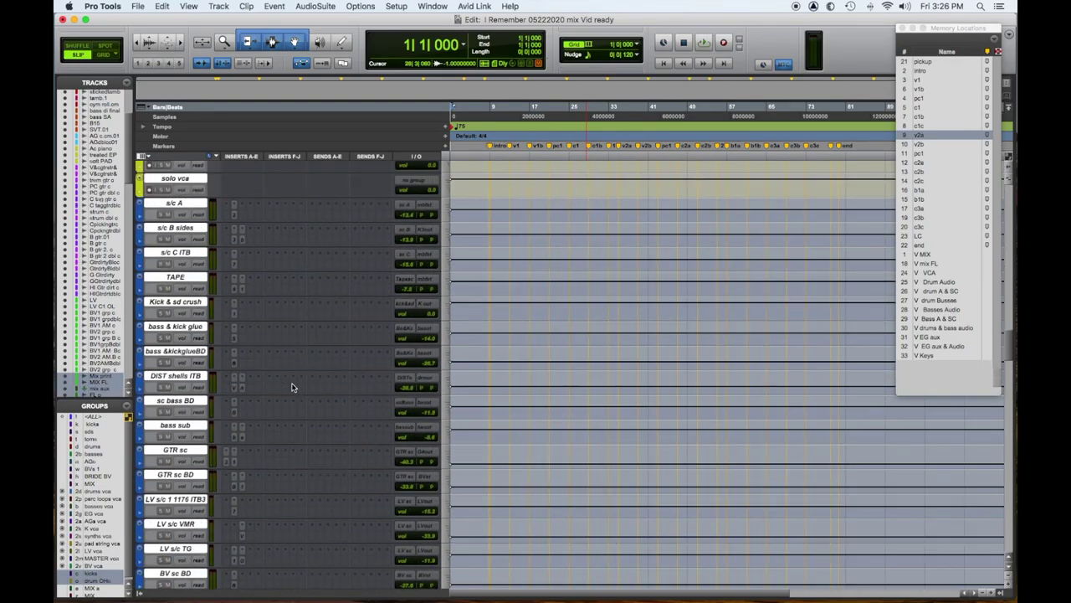
scroll(292, 387, "down", 20)
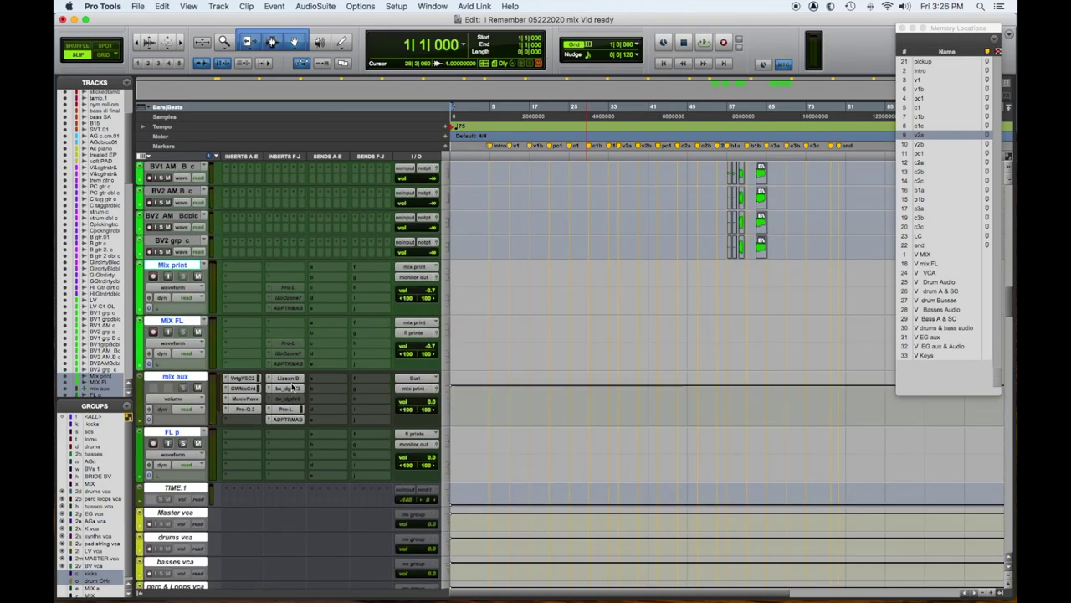
scroll(293, 387, "up", 10)
scroll(293, 387, "up", 10)
left_click_drag(216, 57, 214, 179)
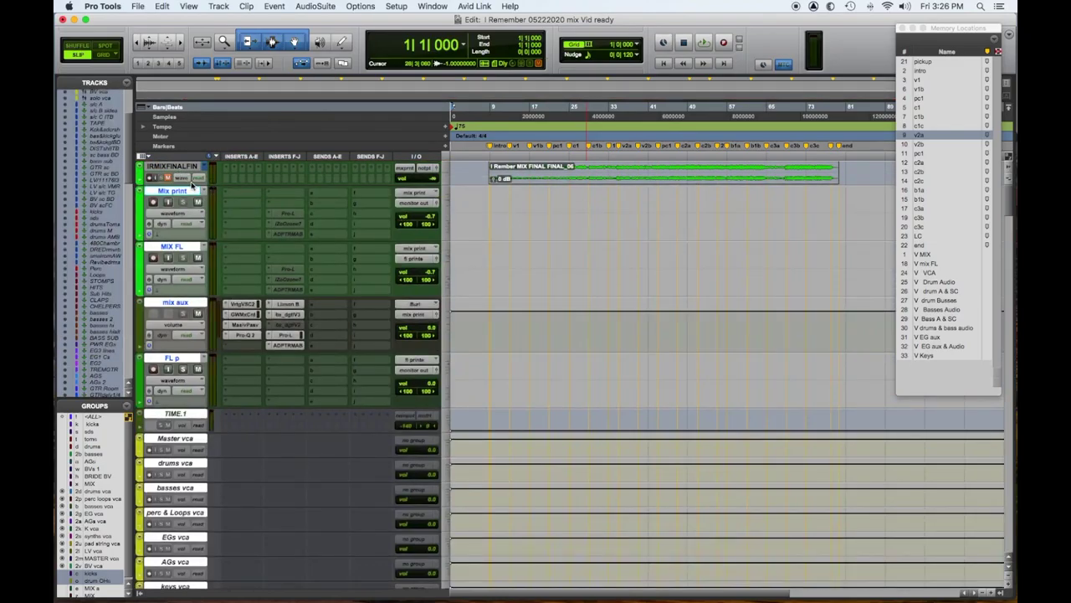
Step: Hide the MIX FL and FL p tracks and make them inactive
left_click(176, 248)
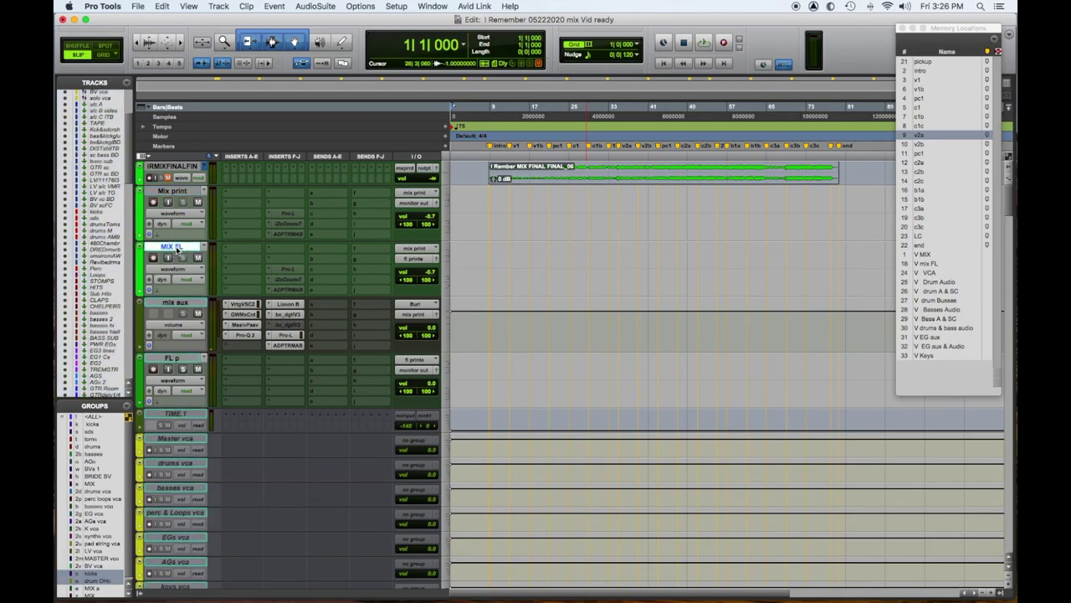
left_click(193, 357, "super")
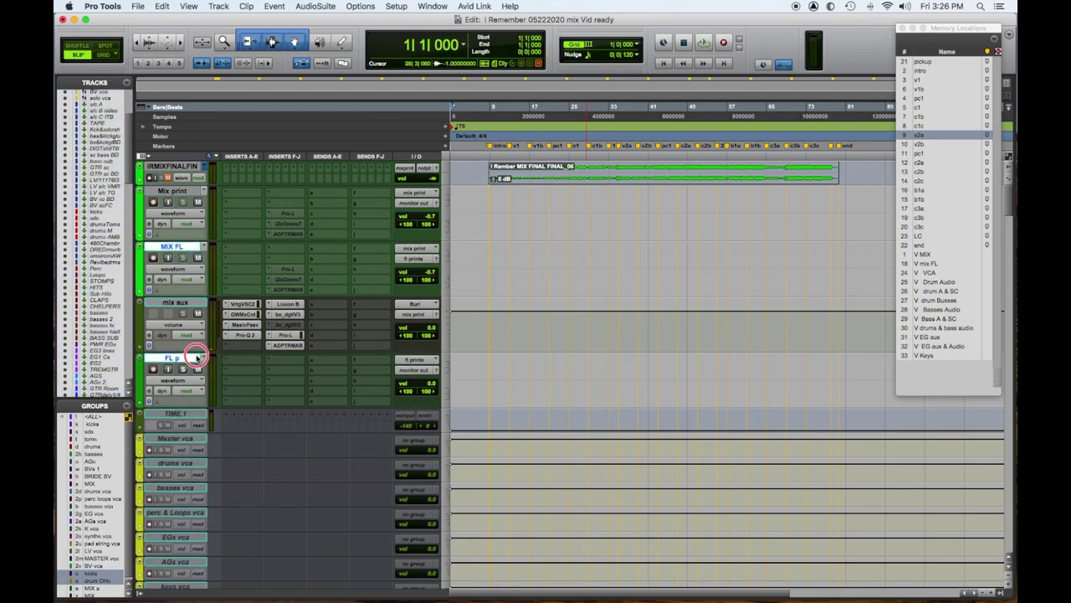
right_click(197, 249)
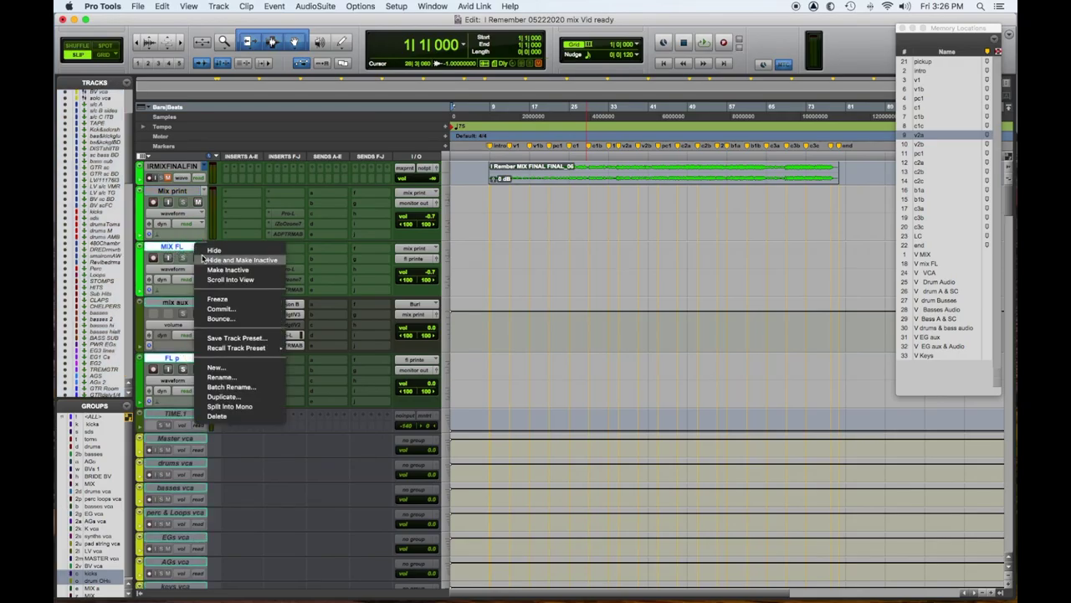
left_click(202, 260)
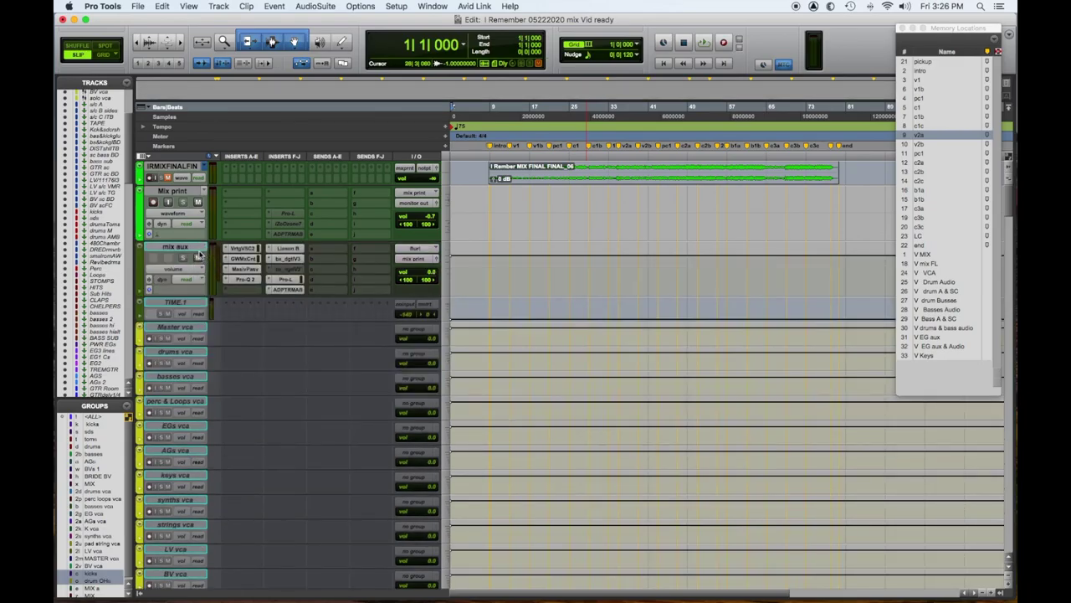
Step: Delete the duplicate TIME.1 track below mix aux
scroll(192, 273, "down", 3)
left_click(187, 224)
right_click(188, 224)
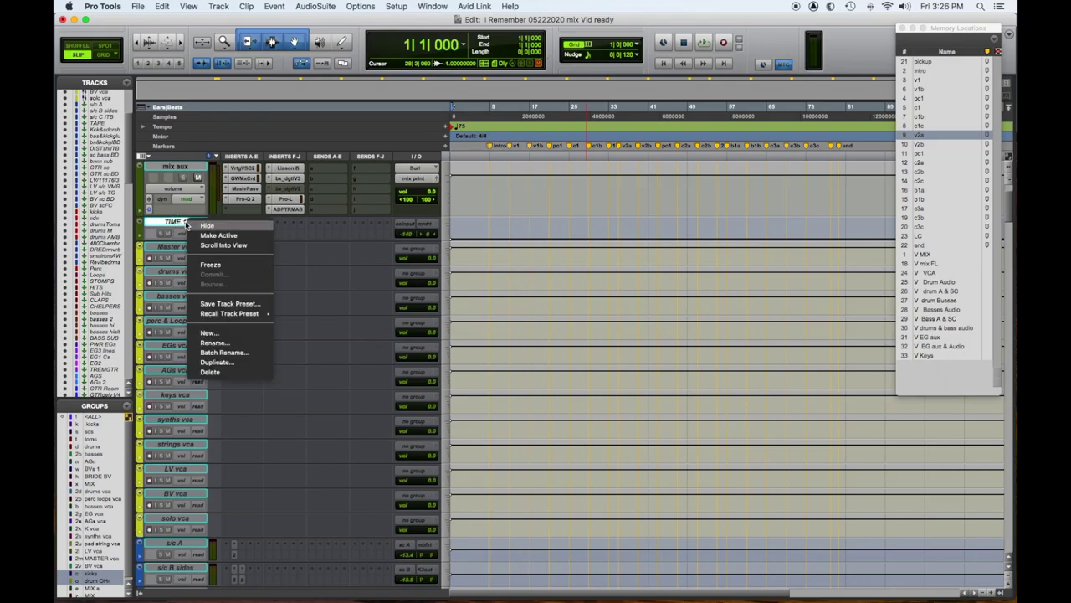
left_click(210, 371)
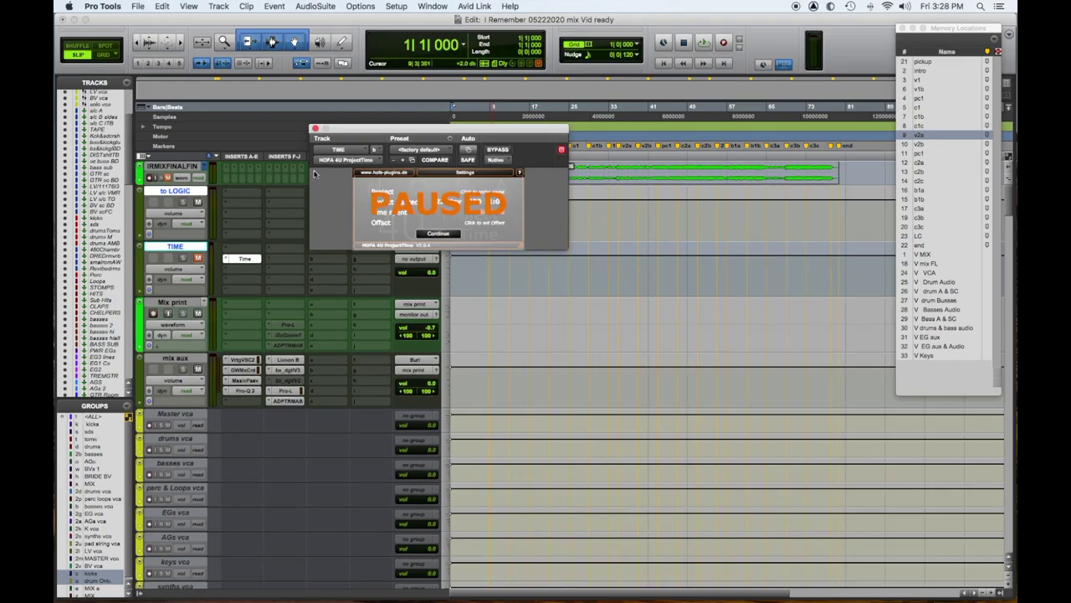
Step: Resume the paused HOFA 4U ProjectTime timer on the TIME track and close the plug-in window
left_click(439, 234)
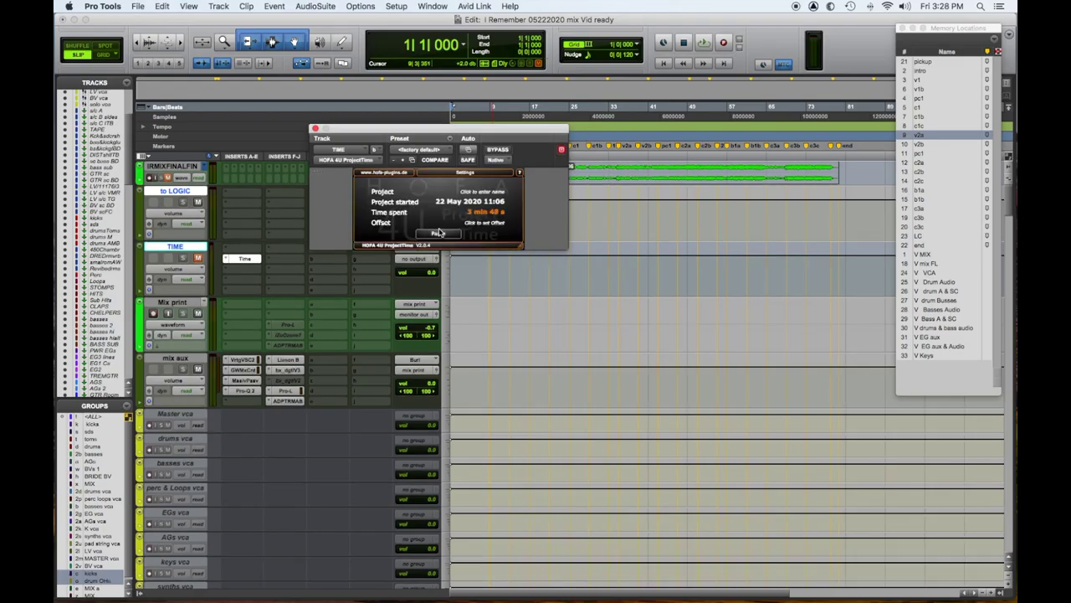
left_click_drag(469, 248, 381, 203)
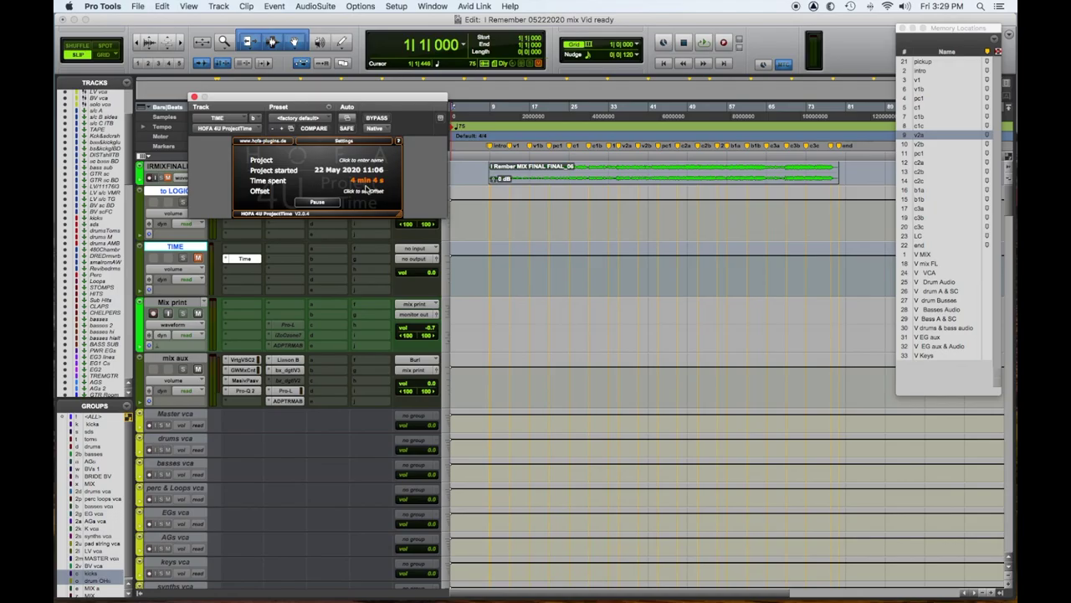
left_click(374, 99)
left_click_drag(374, 98, 597, 105)
key("super+w")
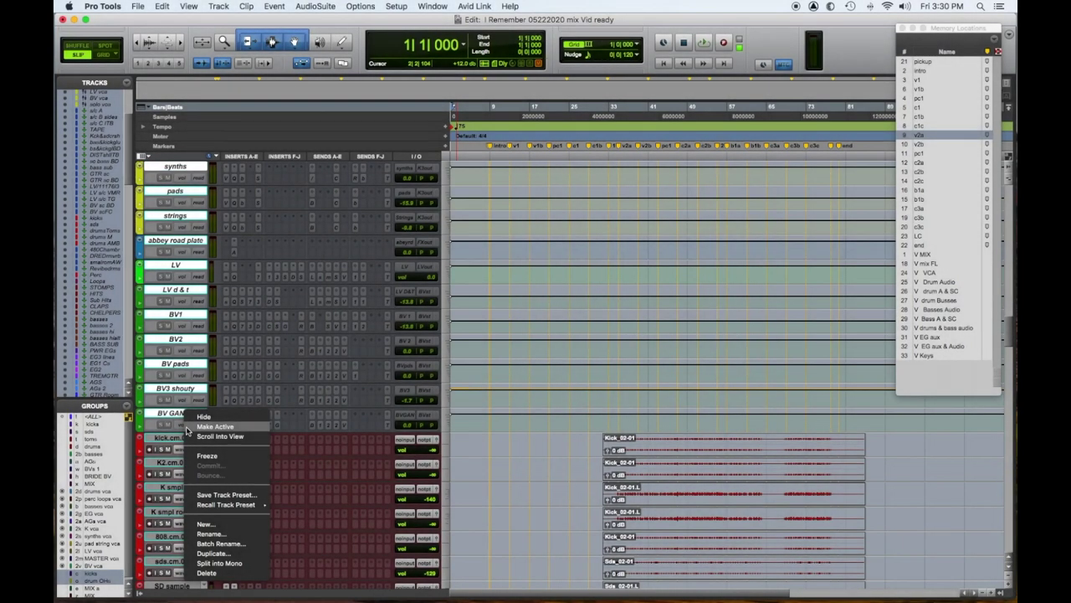
Step: Make the selected imported template tracks, down through BV GANGs, active
left_click(188, 429)
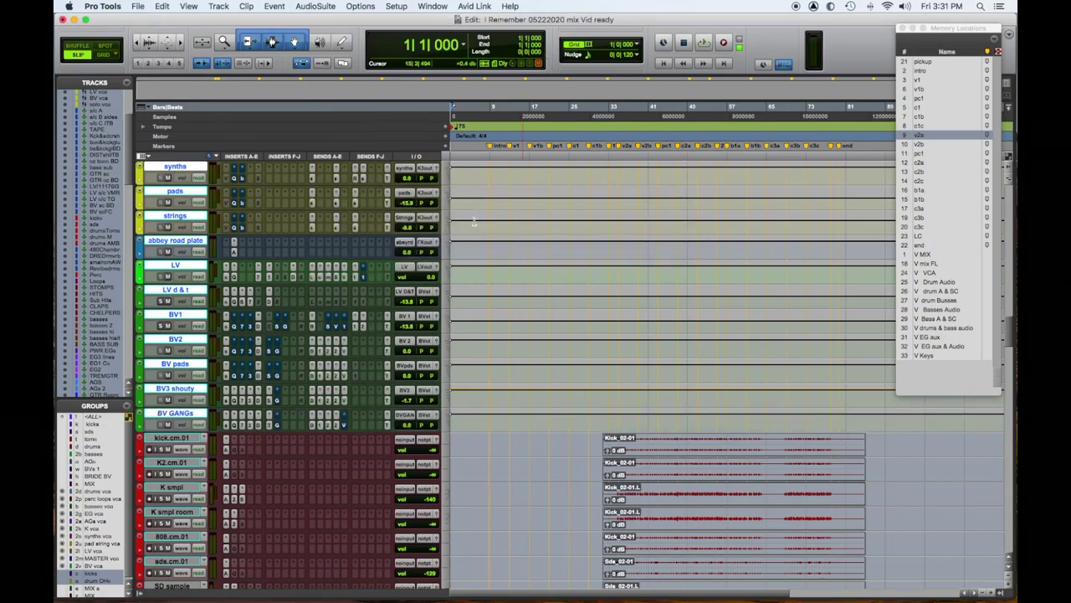
Step: Select the timeline range from the c2a marker through to the b1a marker using the memory locations
scroll(519, 213, "down", 1)
scroll(519, 213, "down", 20)
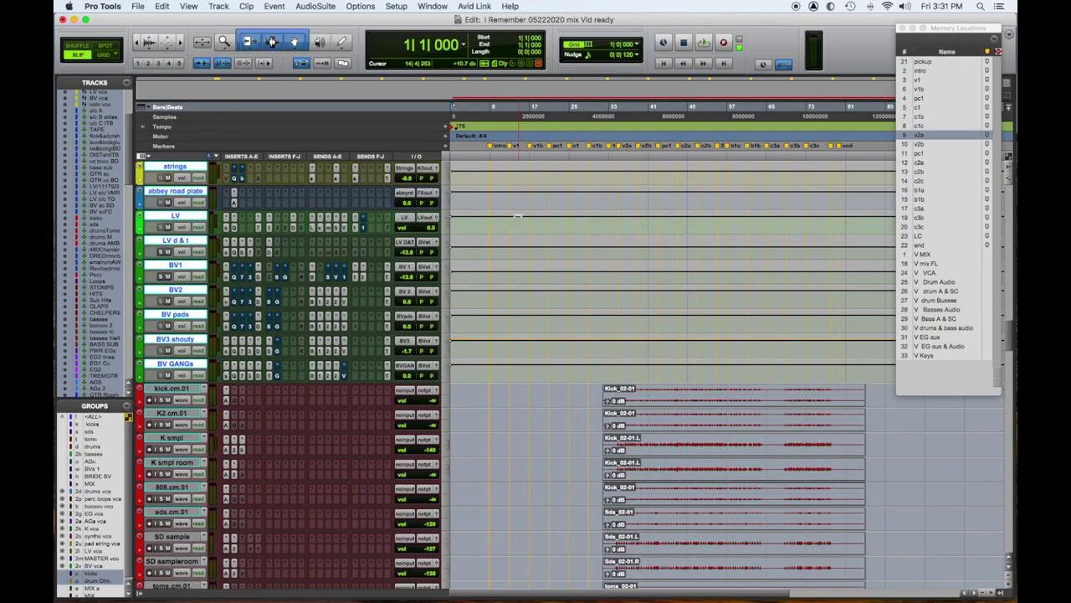
scroll(508, 222, "down", 15)
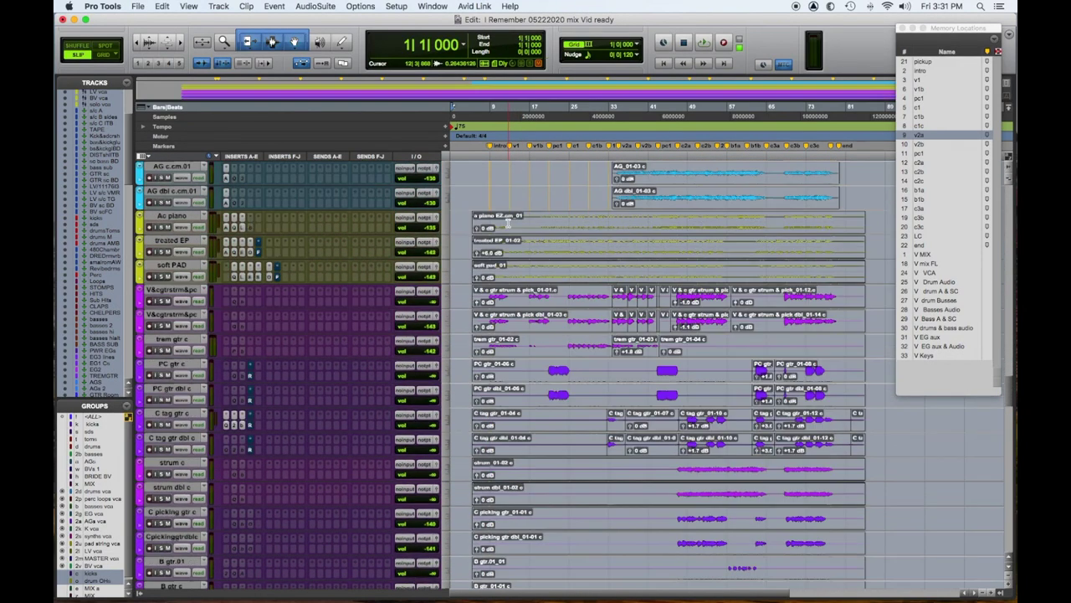
left_click(933, 165)
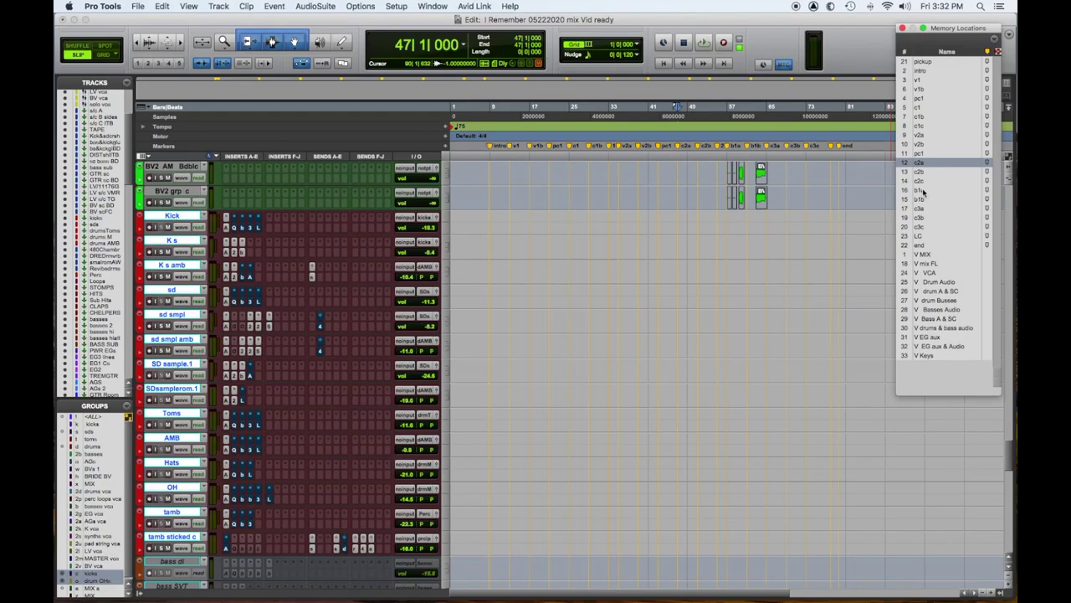
left_click(921, 190)
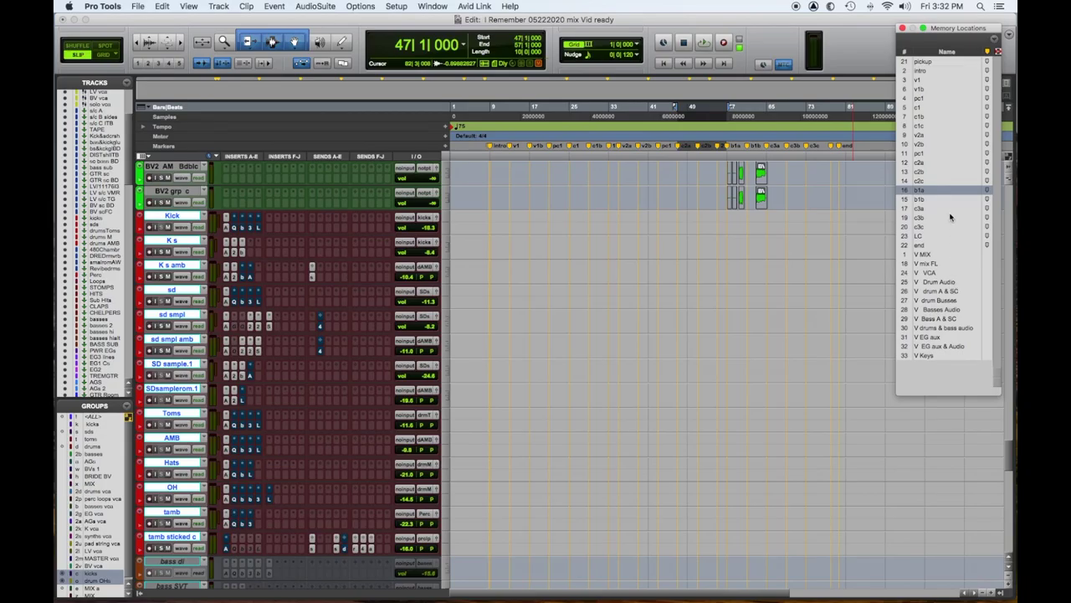
Step: Create a memory location named SHOW ME that stores the current selection and track visibility
key("KP_Enter")
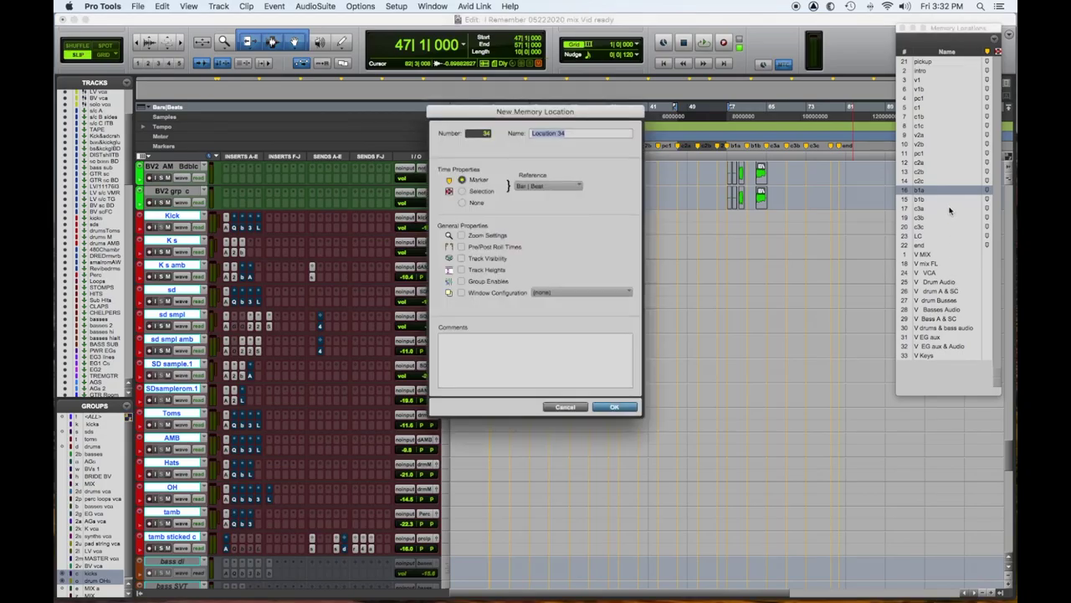
left_click(493, 260)
left_click(484, 192)
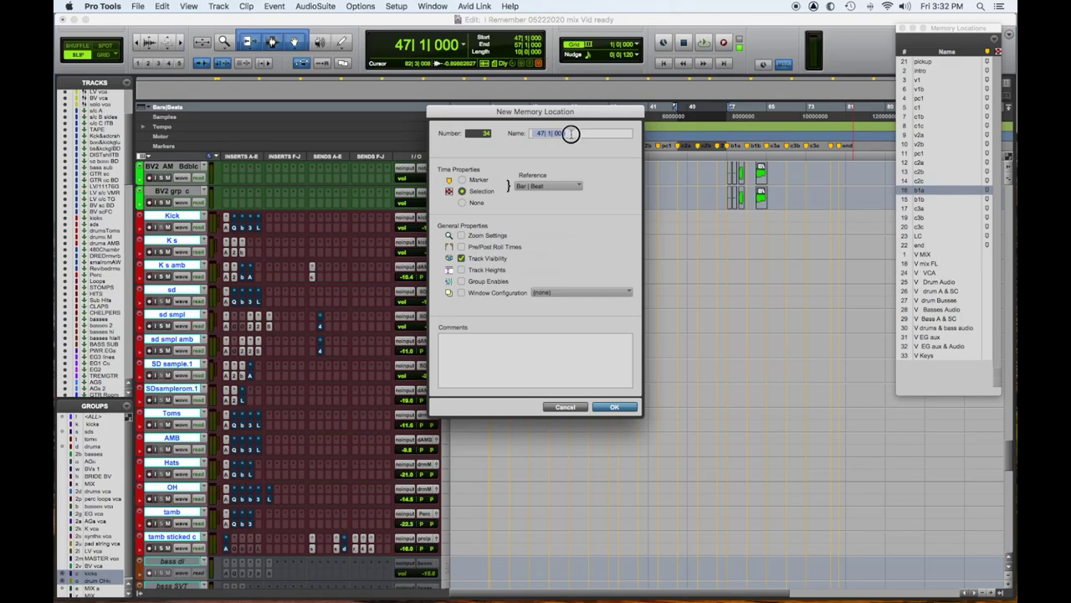
type("SHOW ME")
key("Return")
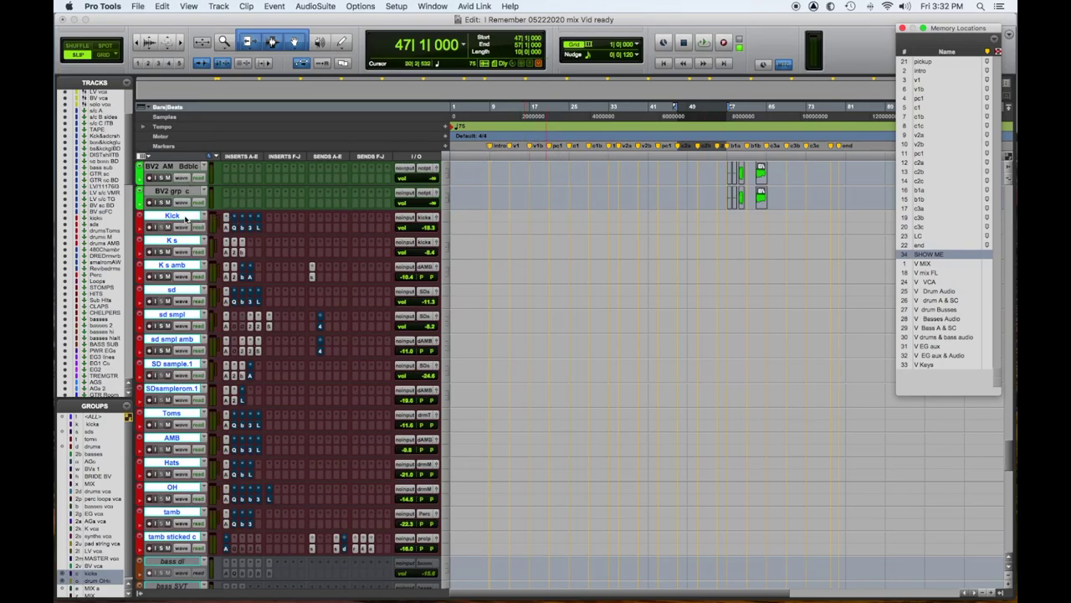
scroll(185, 158, "up", 10)
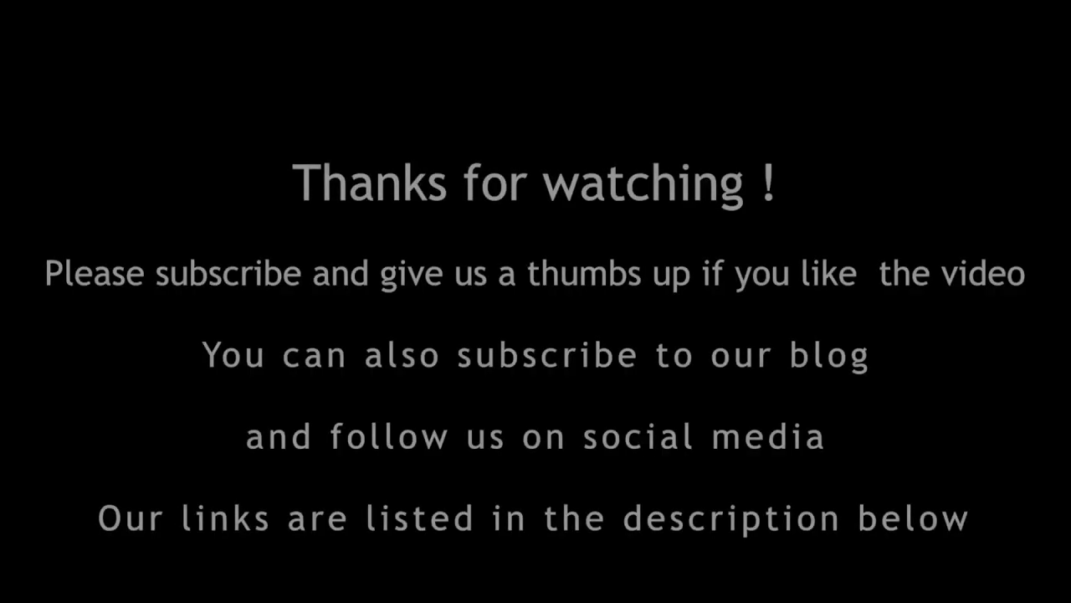